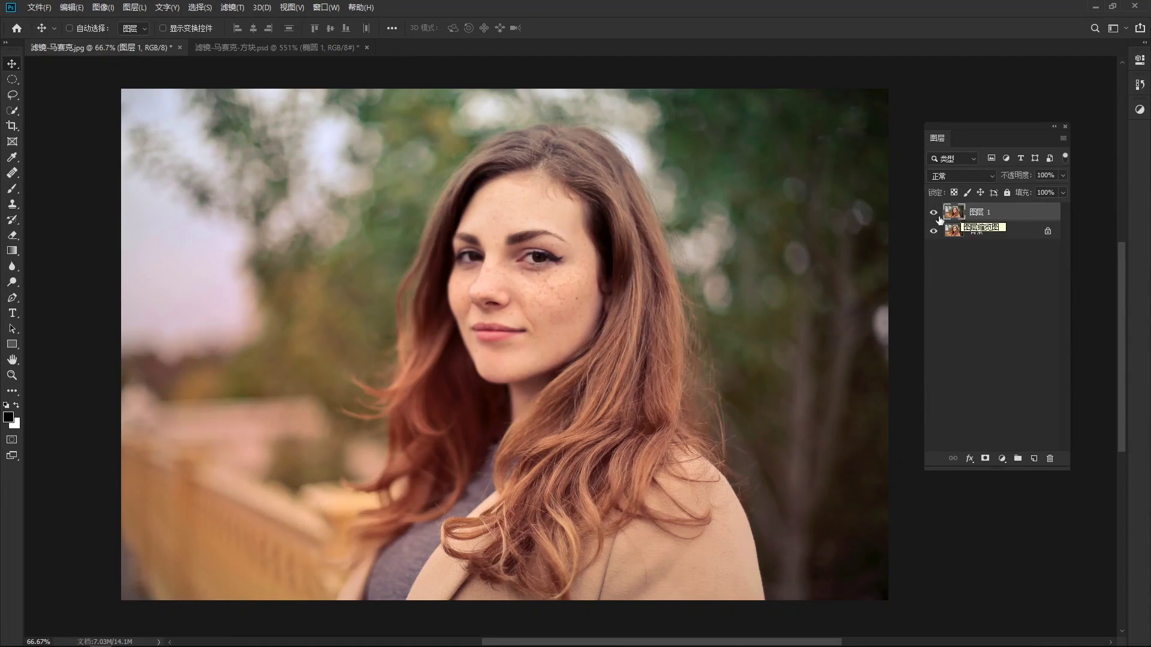
# Open the Filter menu to reach Pixelate > Mosaic for the portrait
pyautogui.click(235, 8)
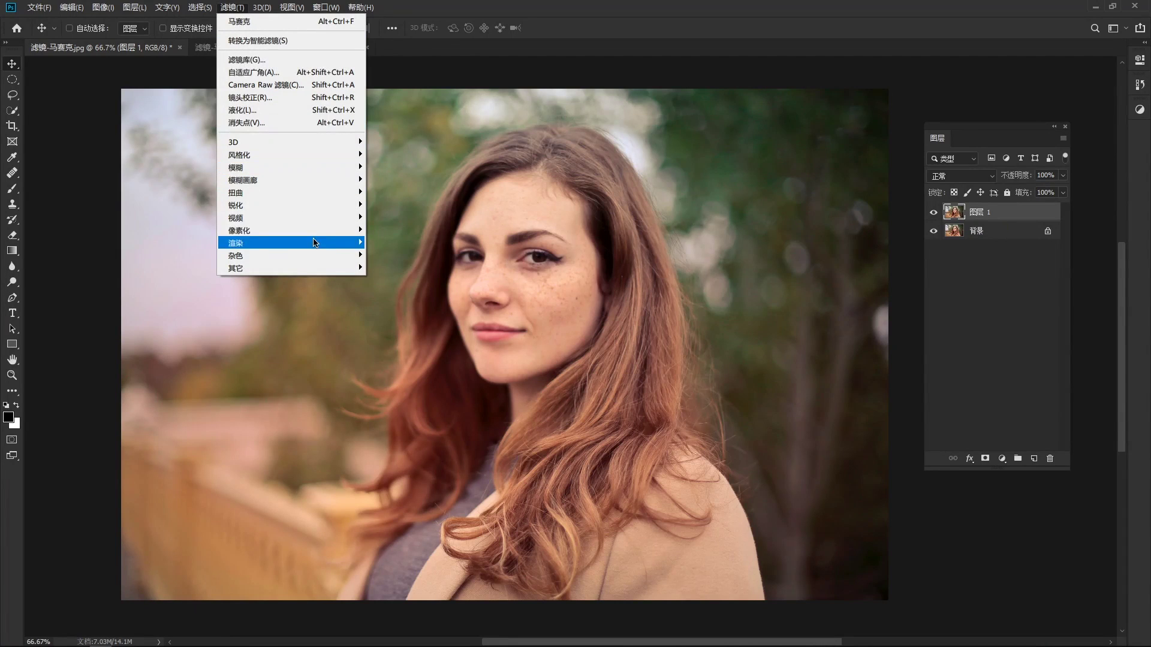
pyautogui.moveTo(239, 230)
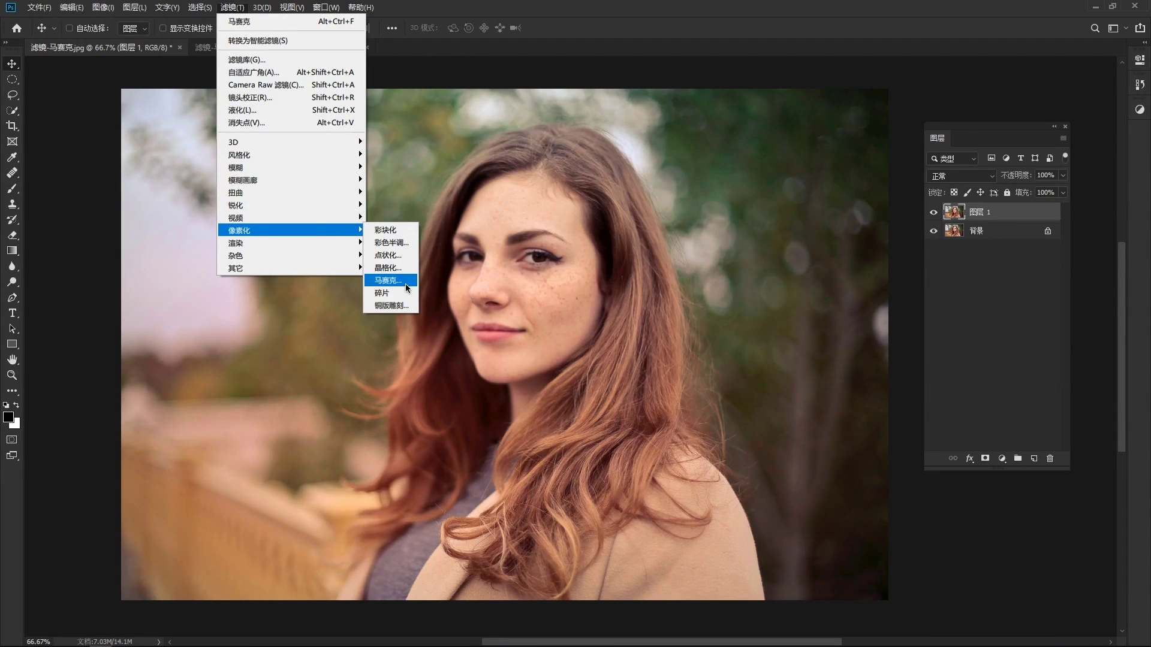
# Apply the Mosaic filter with cell size 21, after trying 16, 96 and 54
pyautogui.click(406, 285)
pyautogui.moveTo(707, 173); pyautogui.dragTo(655, 181)
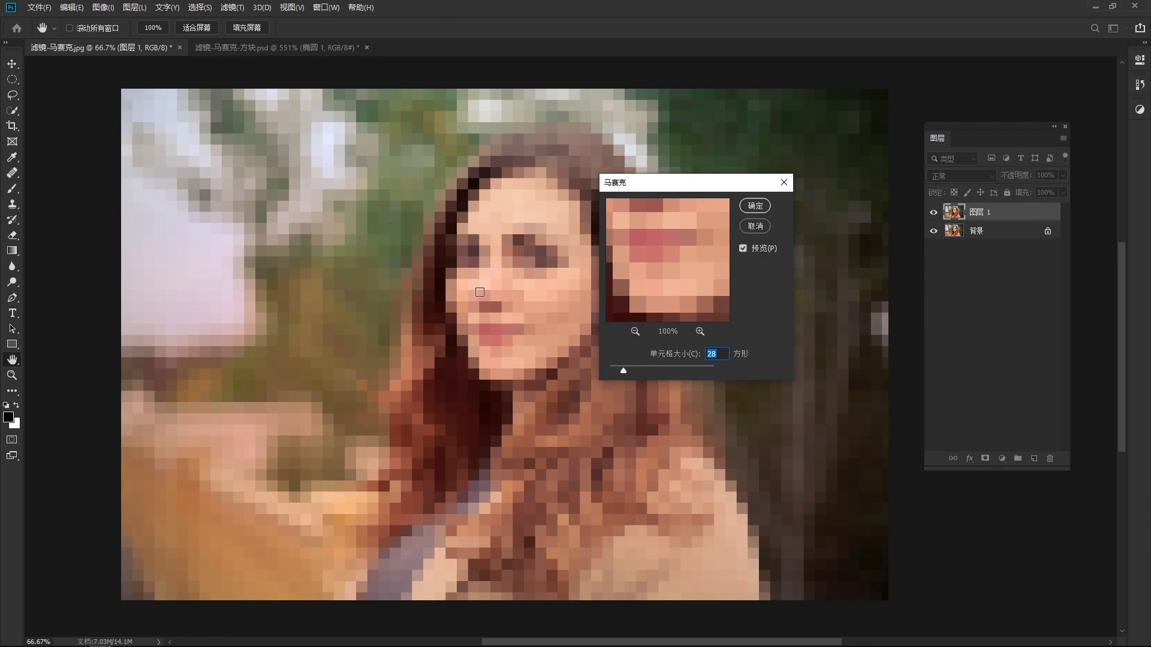
pyautogui.moveTo(624, 372); pyautogui.dragTo(617, 372)
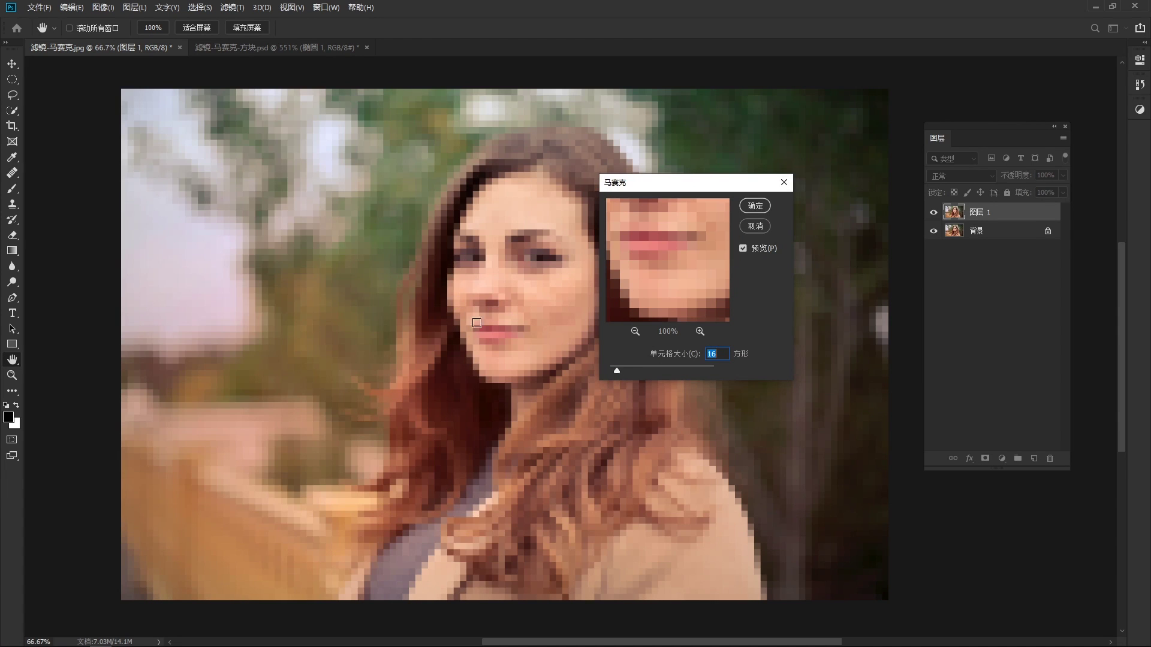
pyautogui.moveTo(620, 373); pyautogui.dragTo(661, 376)
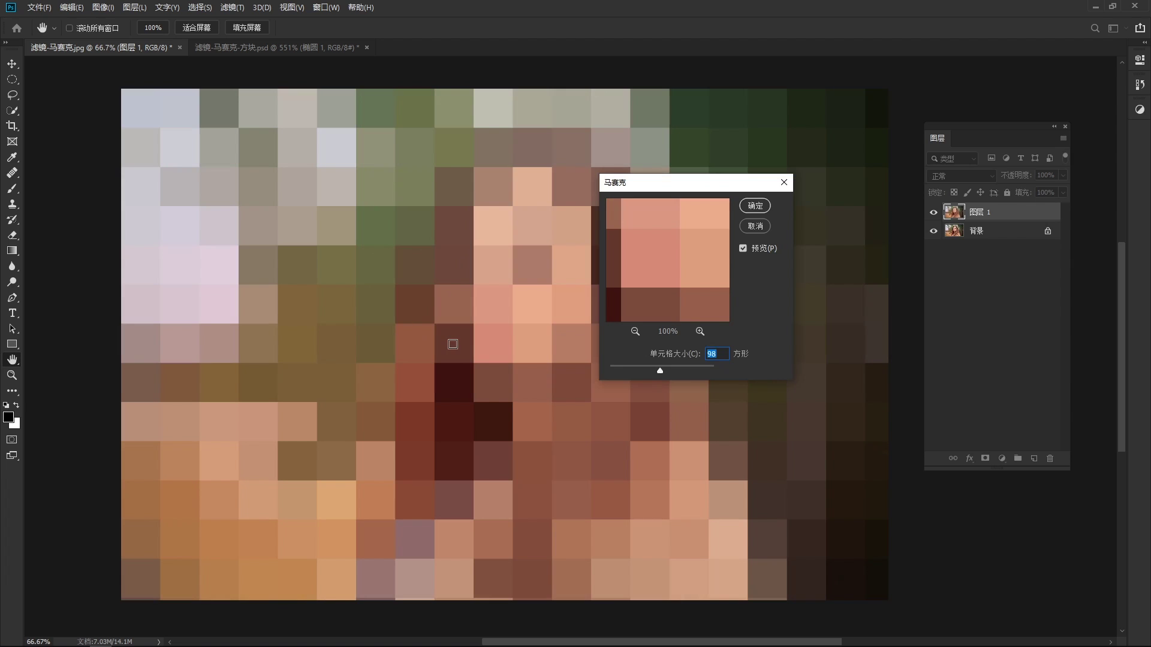
pyautogui.moveTo(660, 372); pyautogui.dragTo(624, 375)
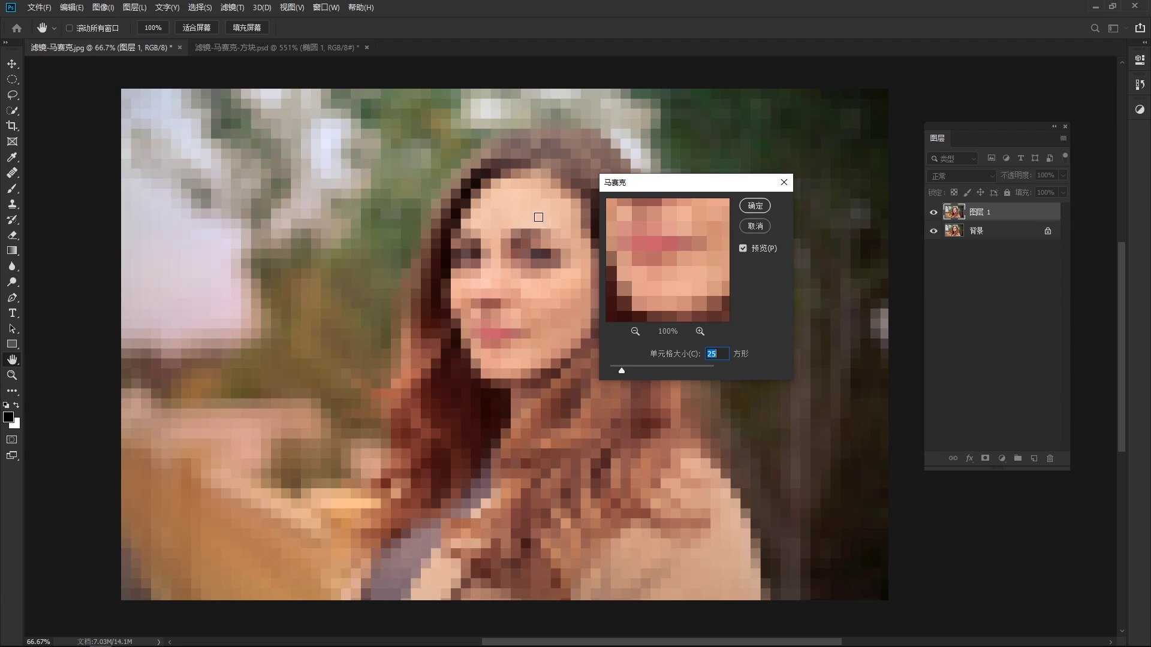
pyautogui.moveTo(623, 372); pyautogui.dragTo(621, 374)
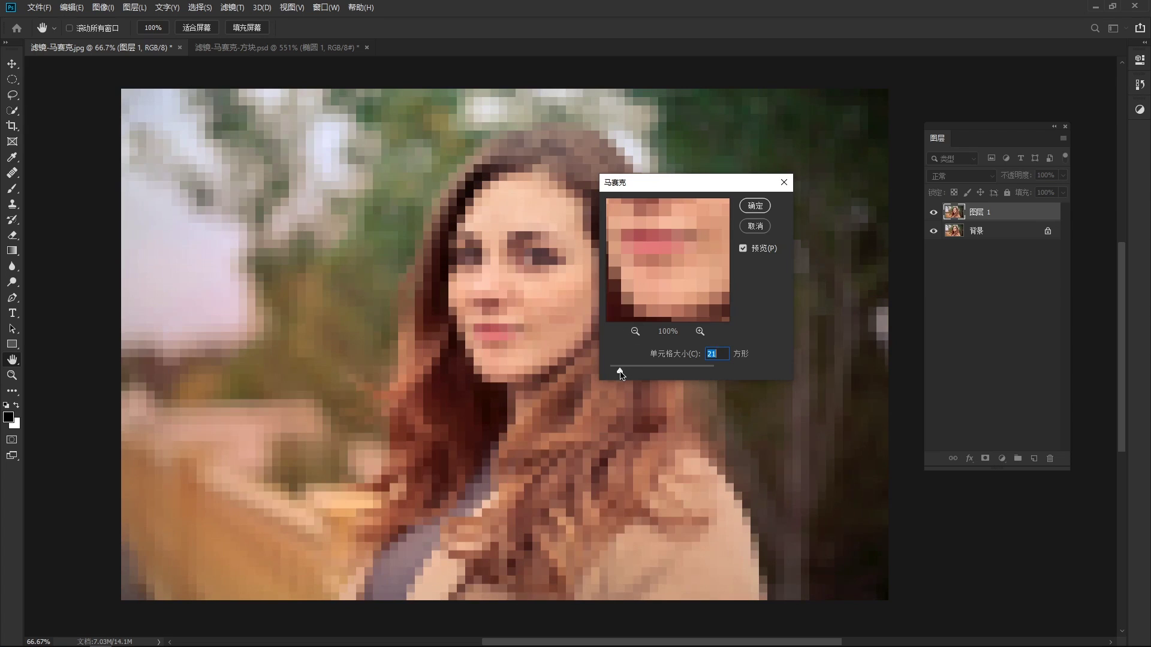
pyautogui.click(757, 209)
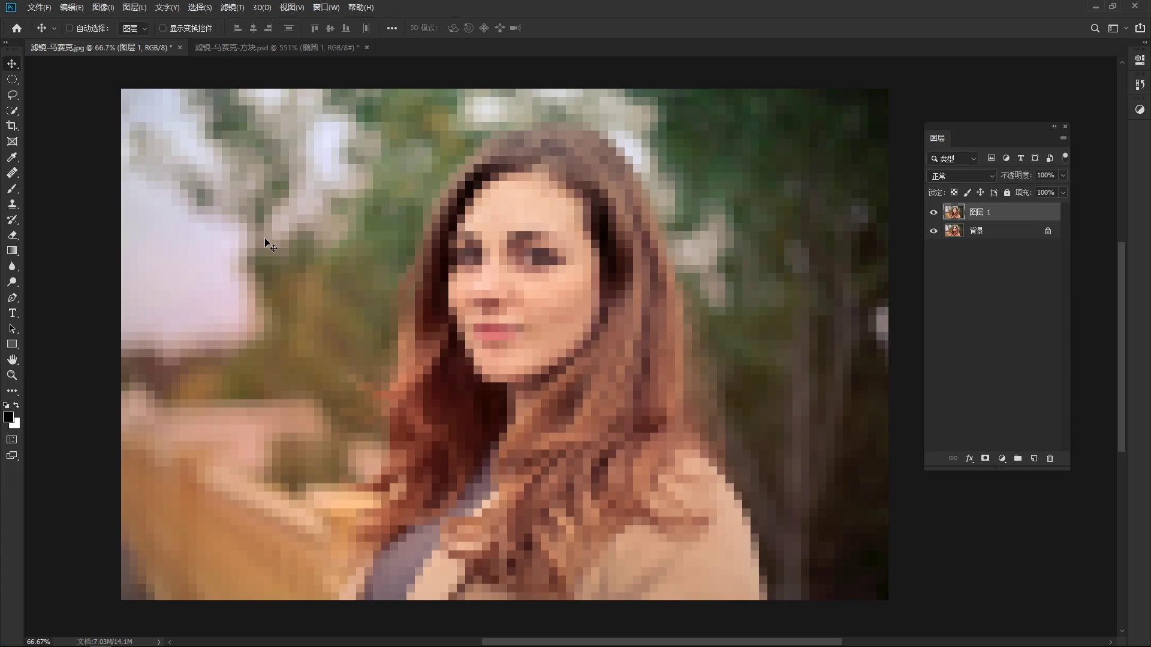
# In 方块.psd, zoom in on the brick tile and toggle the round stud layer to check it
pyautogui.click(284, 49)
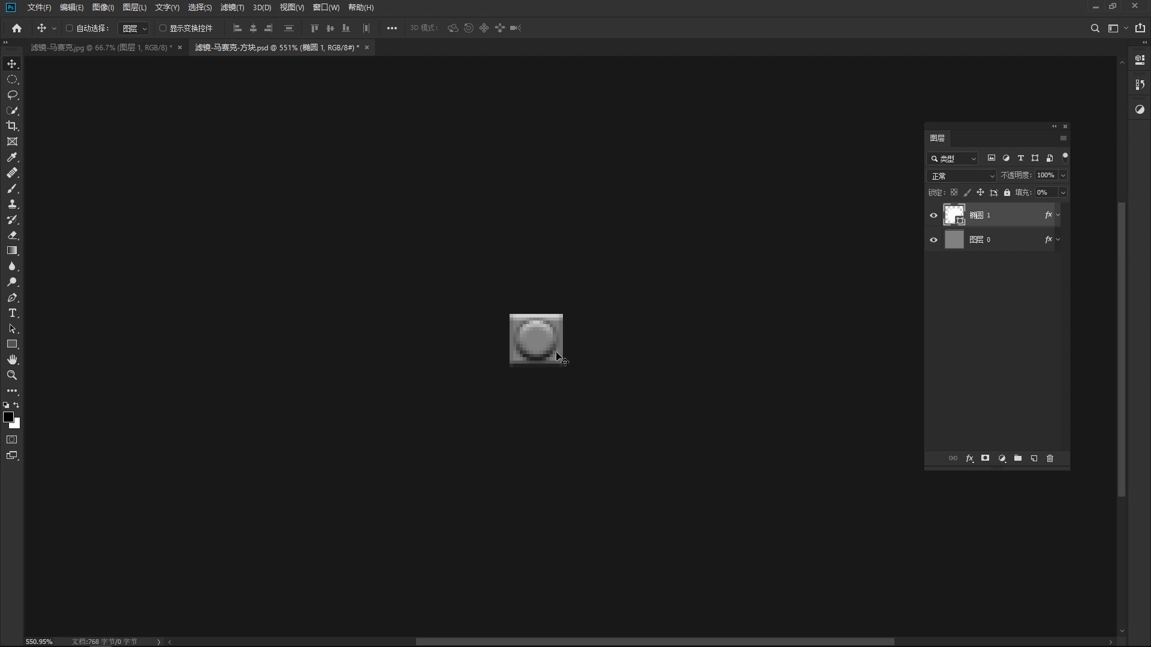
pyautogui.moveTo(547, 341); pyautogui.dragTo(598, 408)
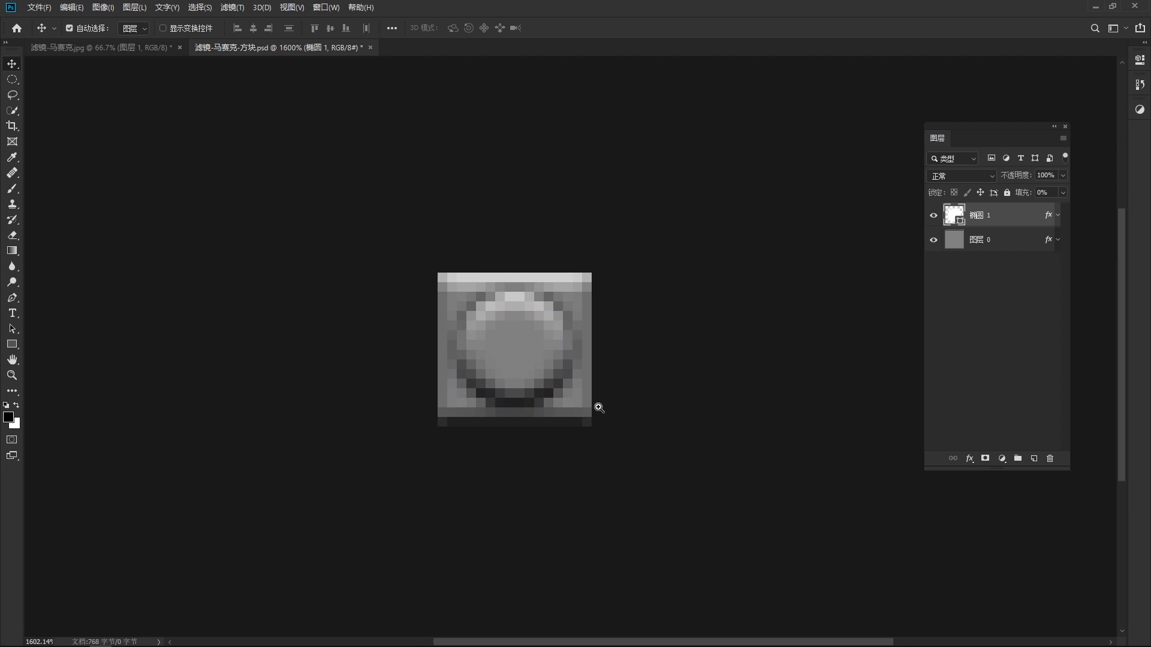
pyautogui.click(933, 215)
pyautogui.click(932, 215)
# Define the brick tile as a pattern via Edit > Define Pattern, then return to the portrait
pyautogui.click(103, 7)
pyautogui.moveTo(71, 7)
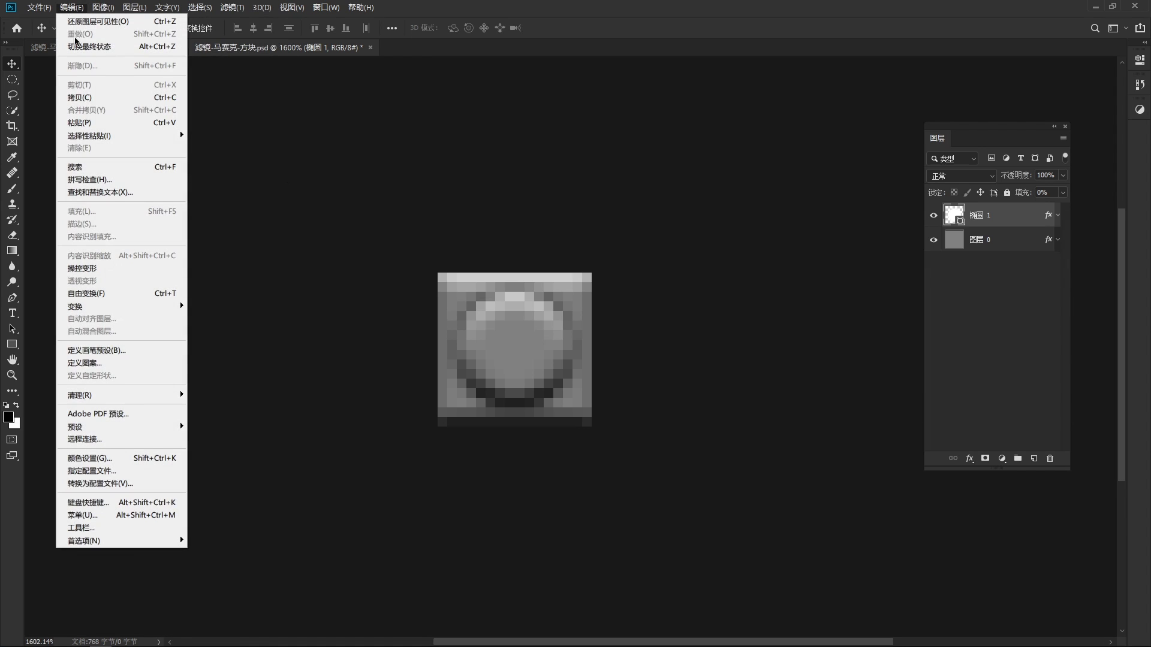
pyautogui.click(120, 365)
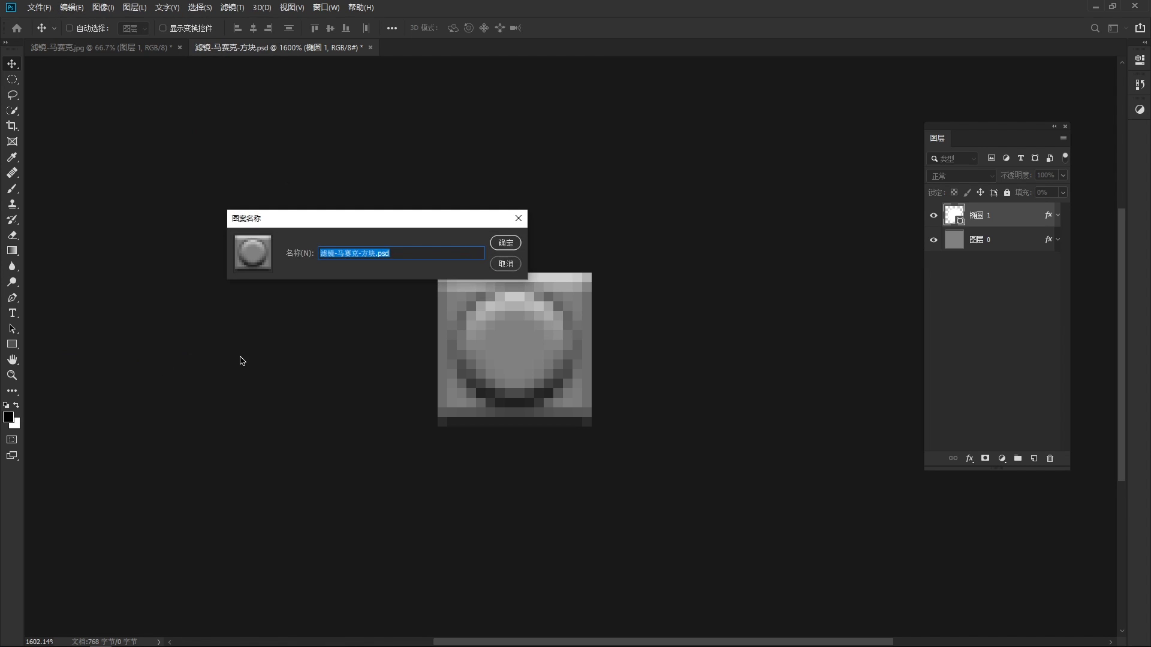
pyautogui.click(505, 244)
pyautogui.click(99, 47)
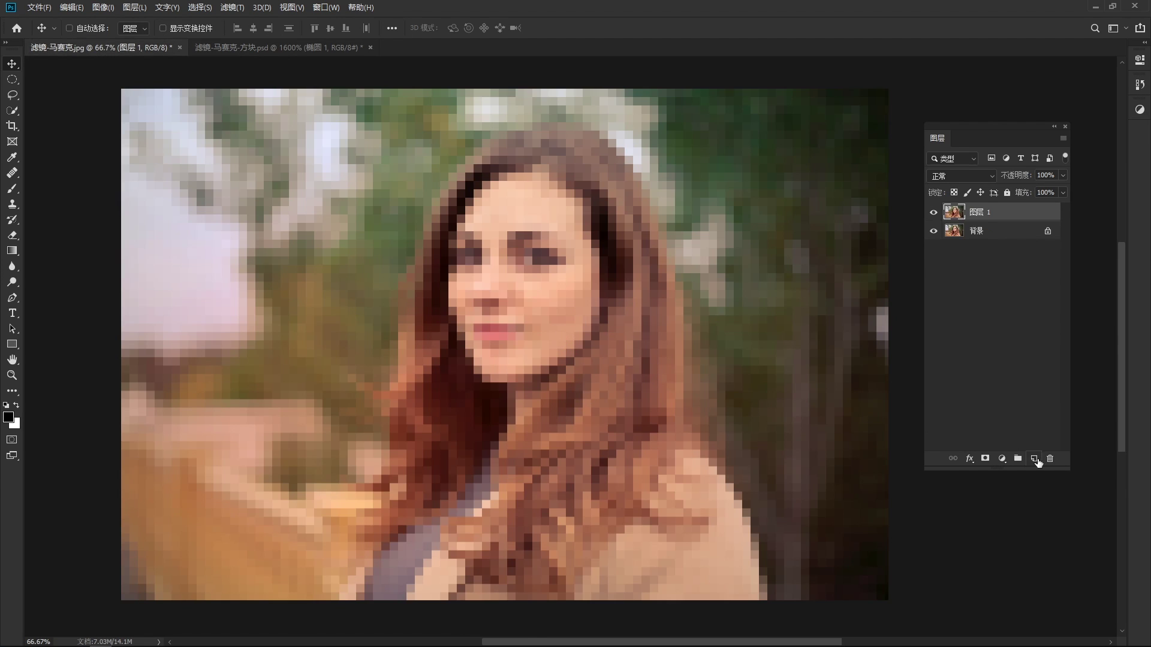
# Add a new layer and draw a full-canvas rectangle filled with the brick tile pattern
pyautogui.click(1035, 460)
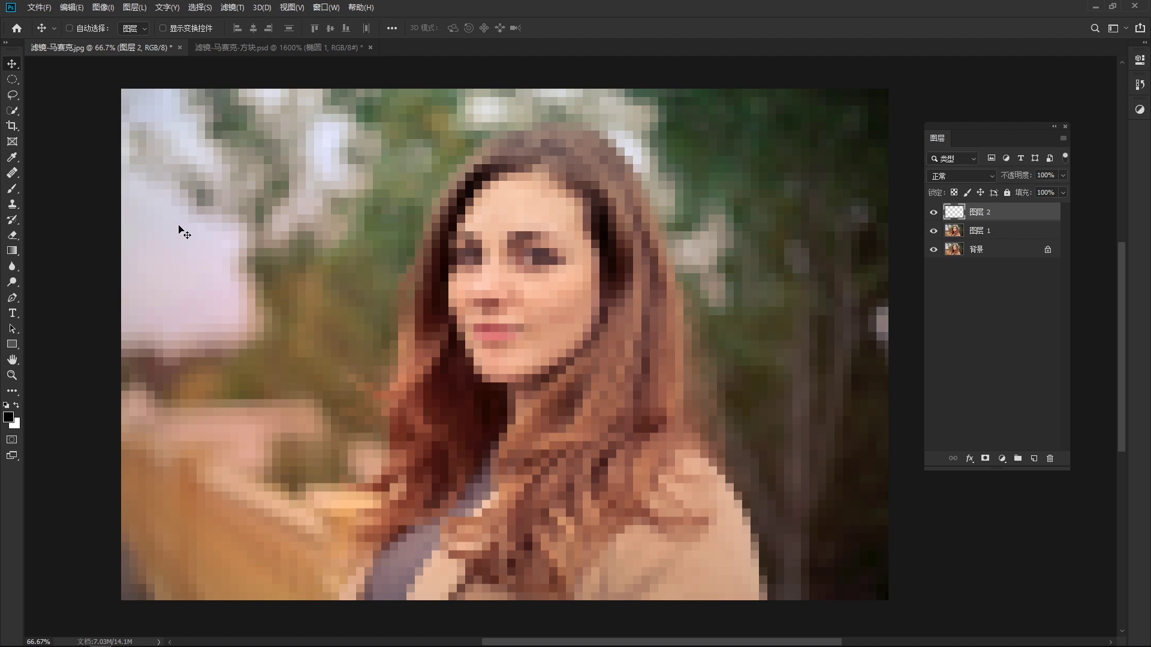
pyautogui.click(12, 345)
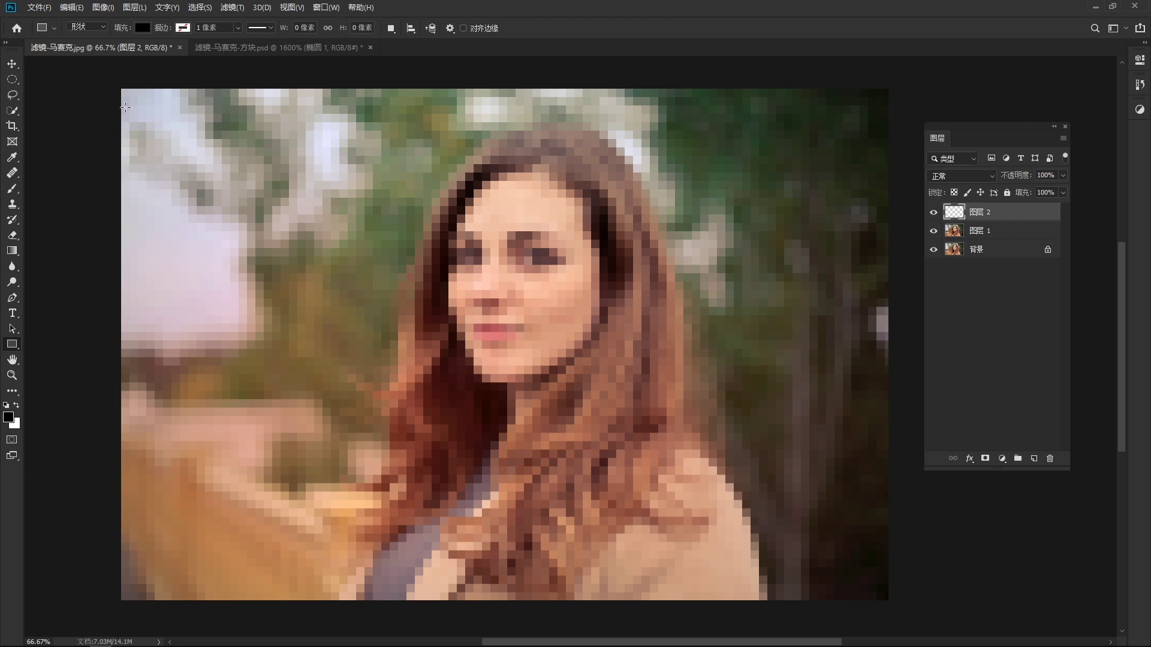
pyautogui.moveTo(114, 80); pyautogui.dragTo(900, 607)
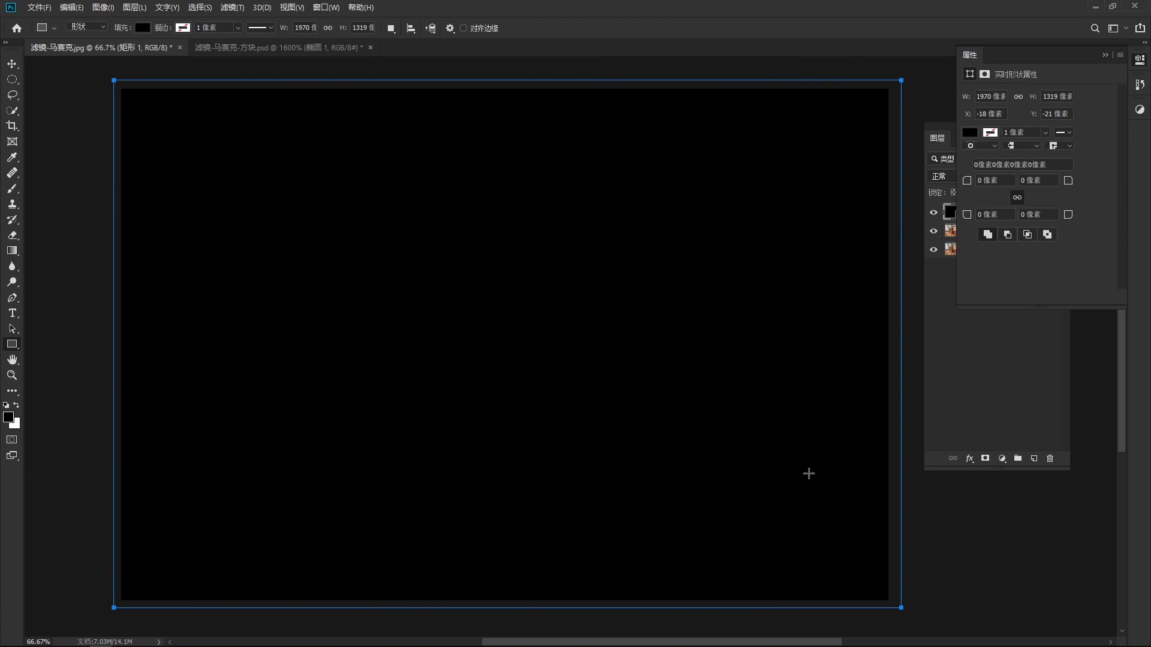
pyautogui.click(967, 134)
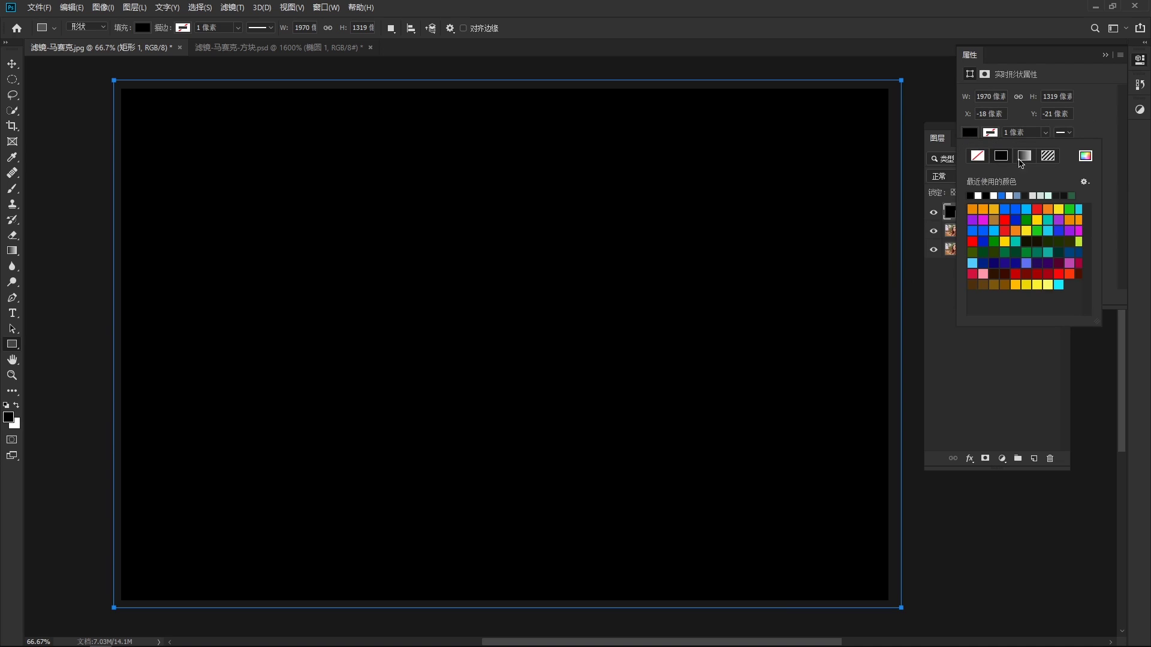
pyautogui.click(1054, 161)
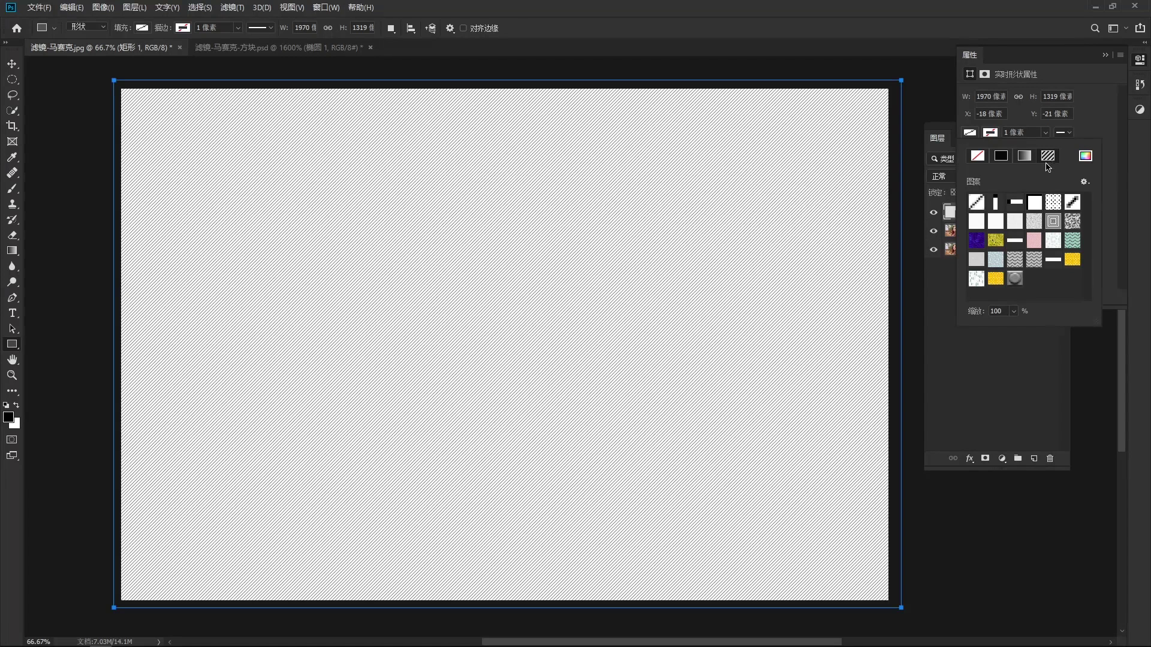
pyautogui.click(1015, 279)
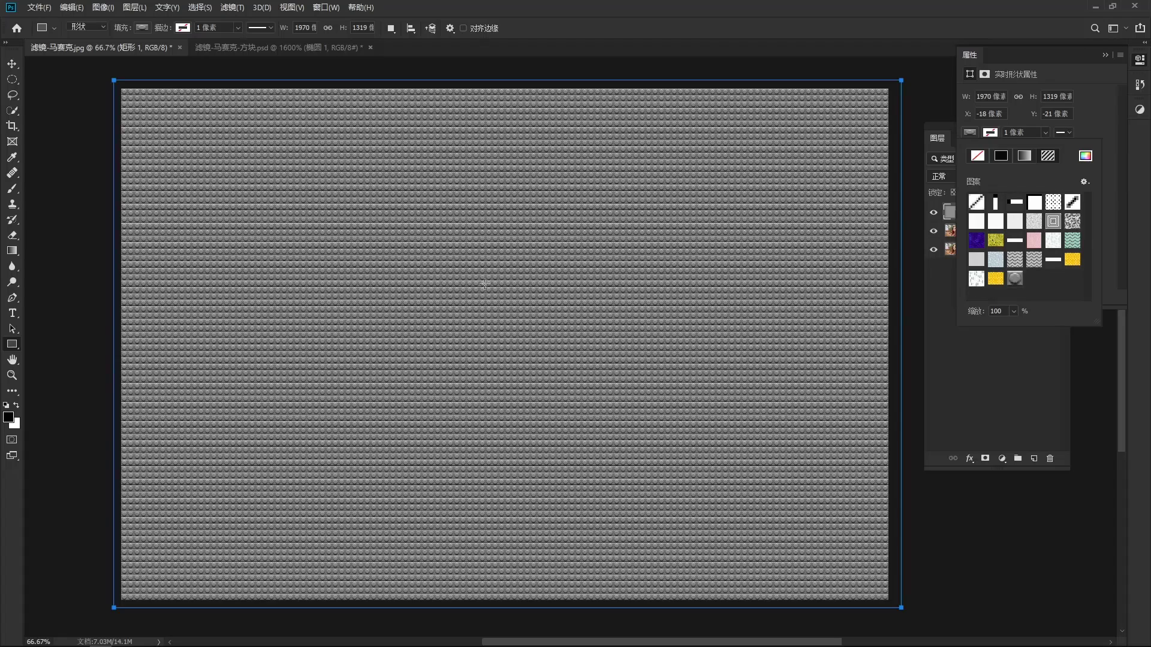
pyautogui.click(983, 357)
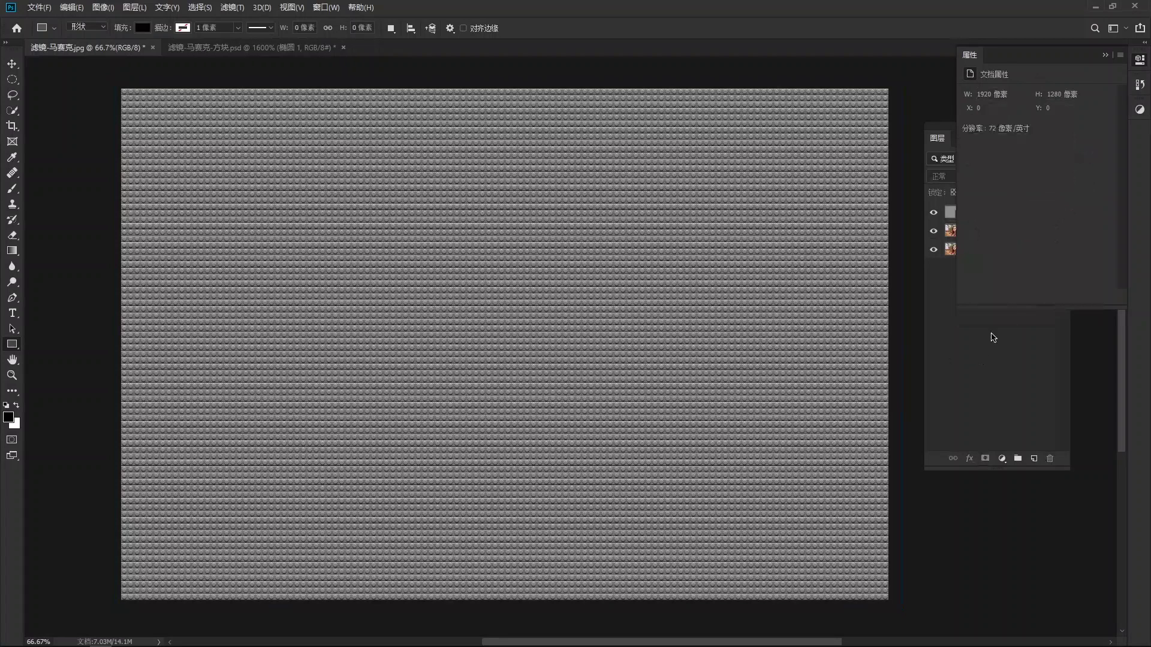
# Collapse the Properties panel and delete the 矩形 1 rectangle shape layer
pyautogui.click(1108, 57)
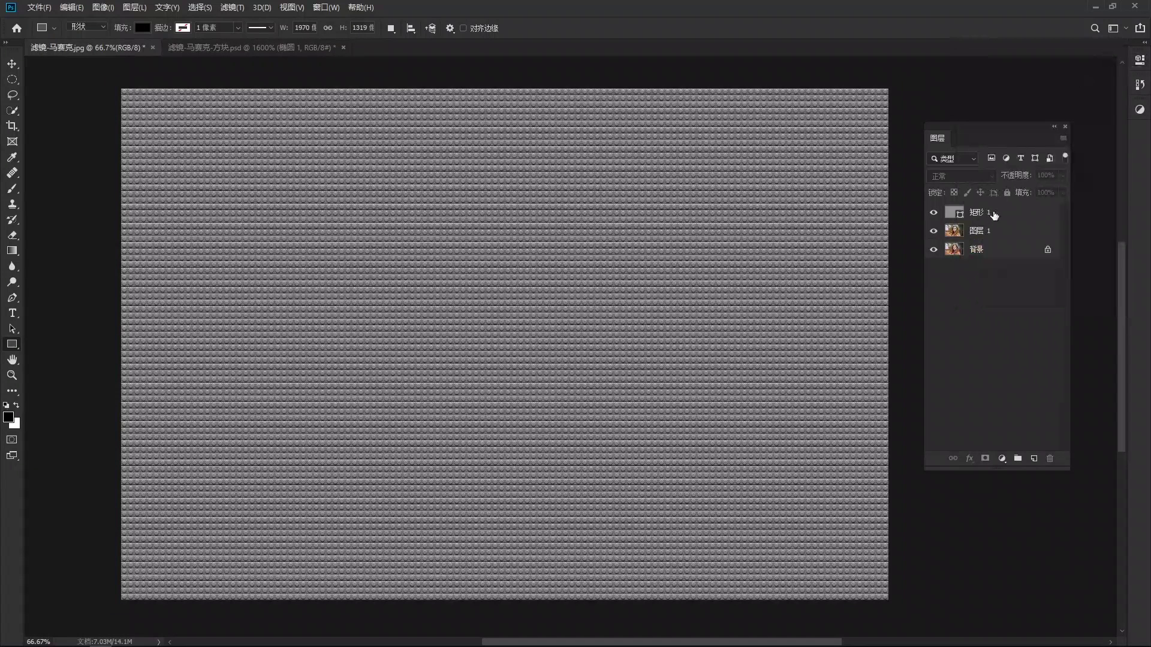
pyautogui.click(977, 213)
pyautogui.press('Delete')
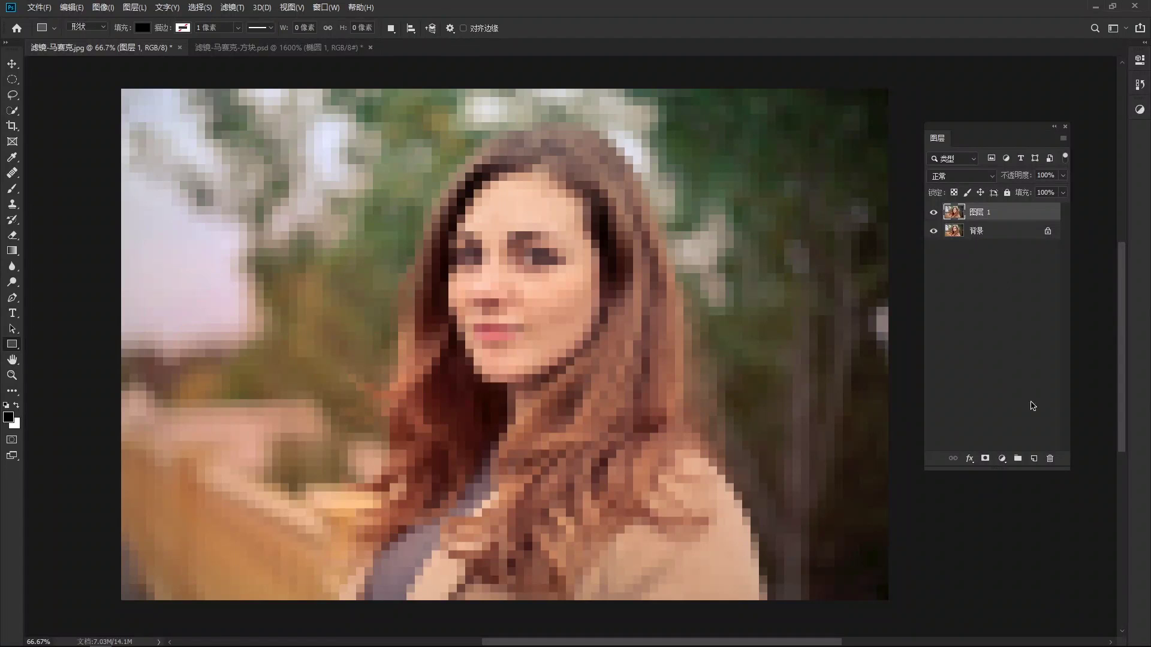
# Add a new empty layer and choose the Paint Bucket Tool, undoing an accidental black fill
pyautogui.click(1035, 459)
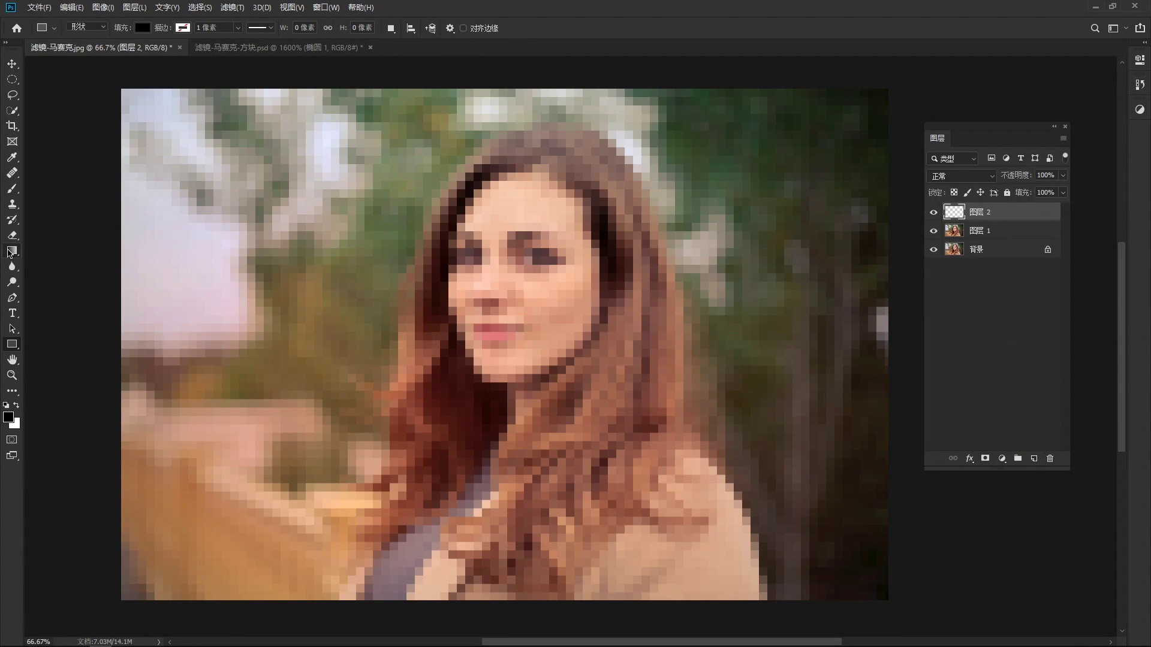
pyautogui.rightClick(12, 250)
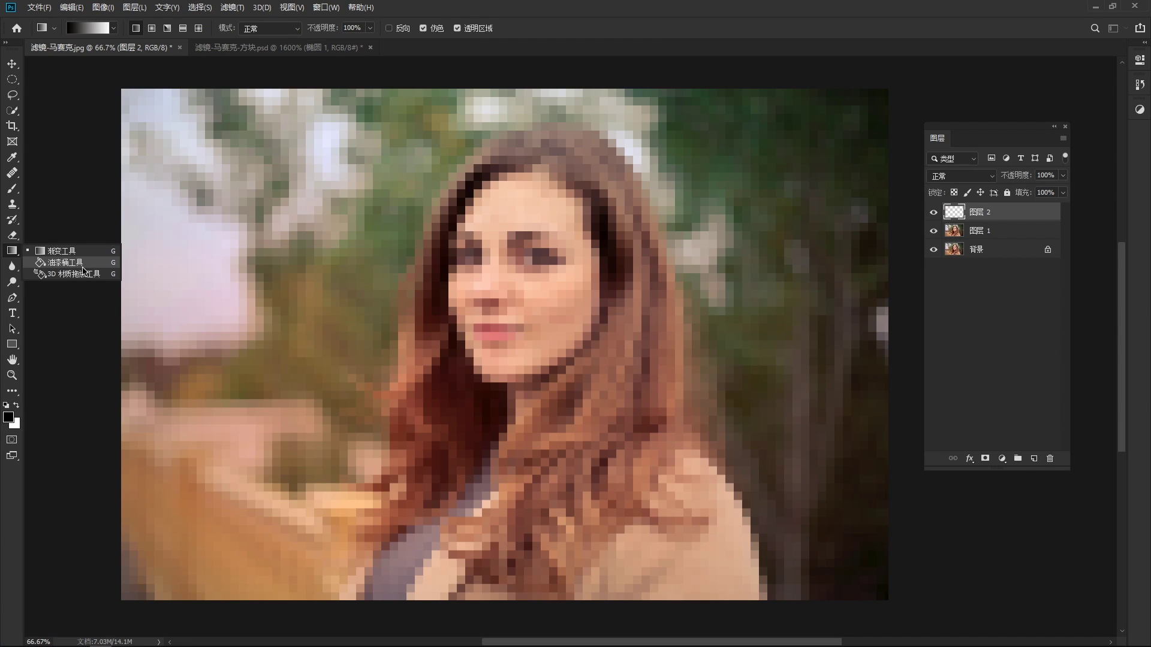
pyautogui.click(83, 270)
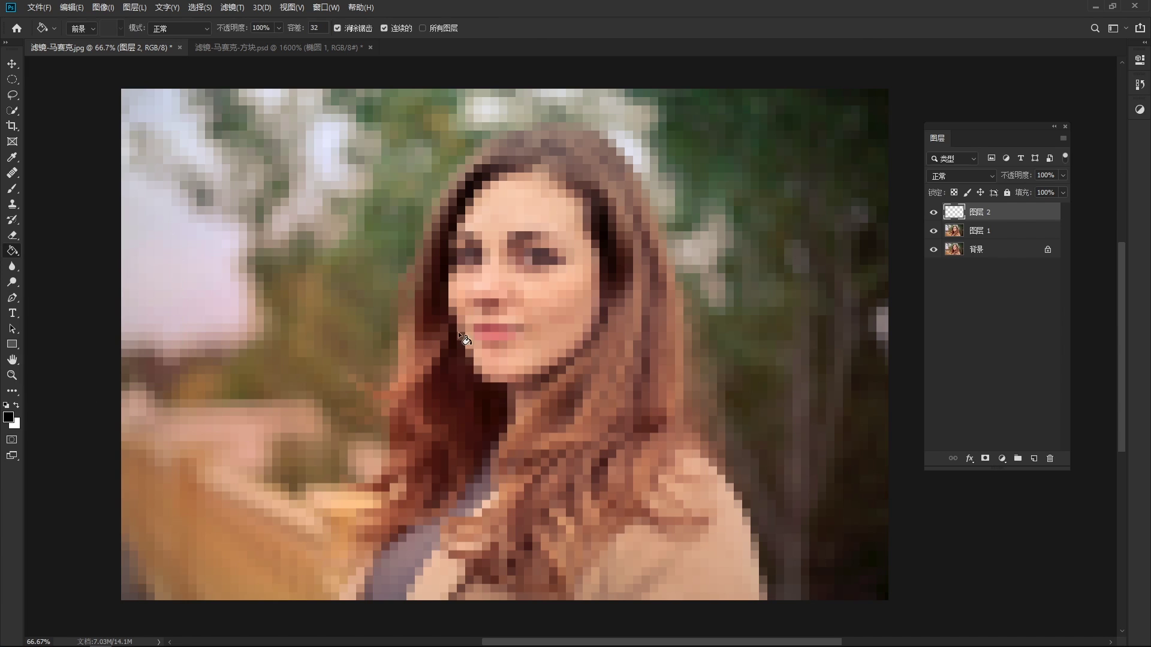
pyautogui.click(517, 336)
pyautogui.hotkey('ctrl', 'z')
# Set the bucket source to Pattern and fill the layer with the grey brick-stud pattern
pyautogui.click(92, 29)
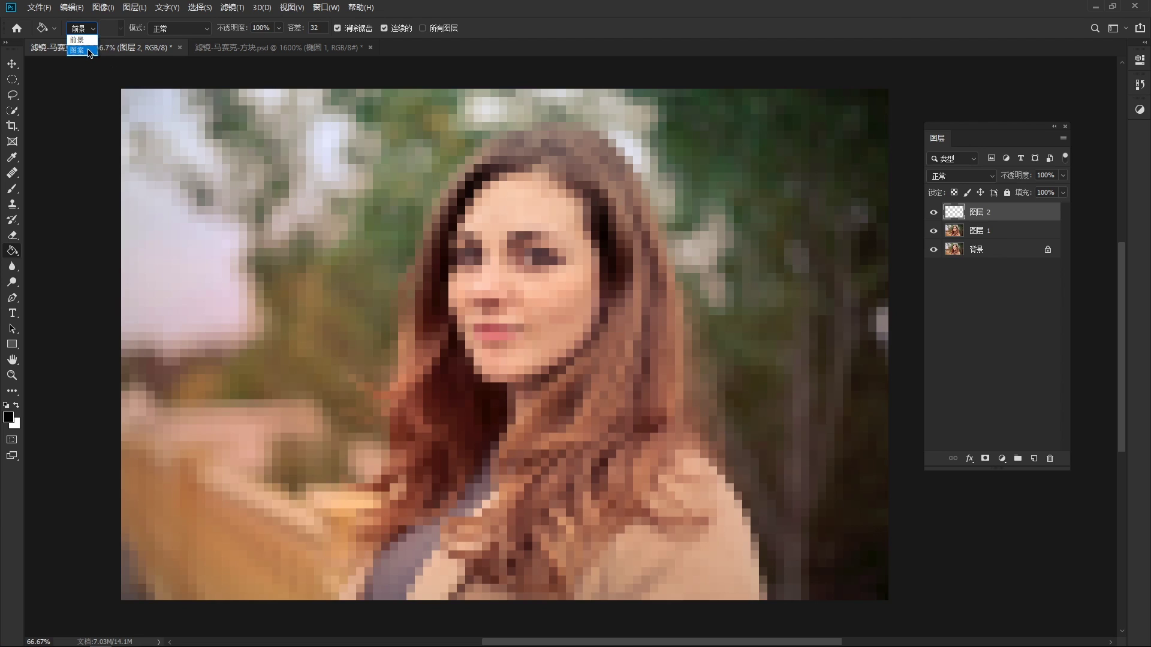
pyautogui.click(83, 51)
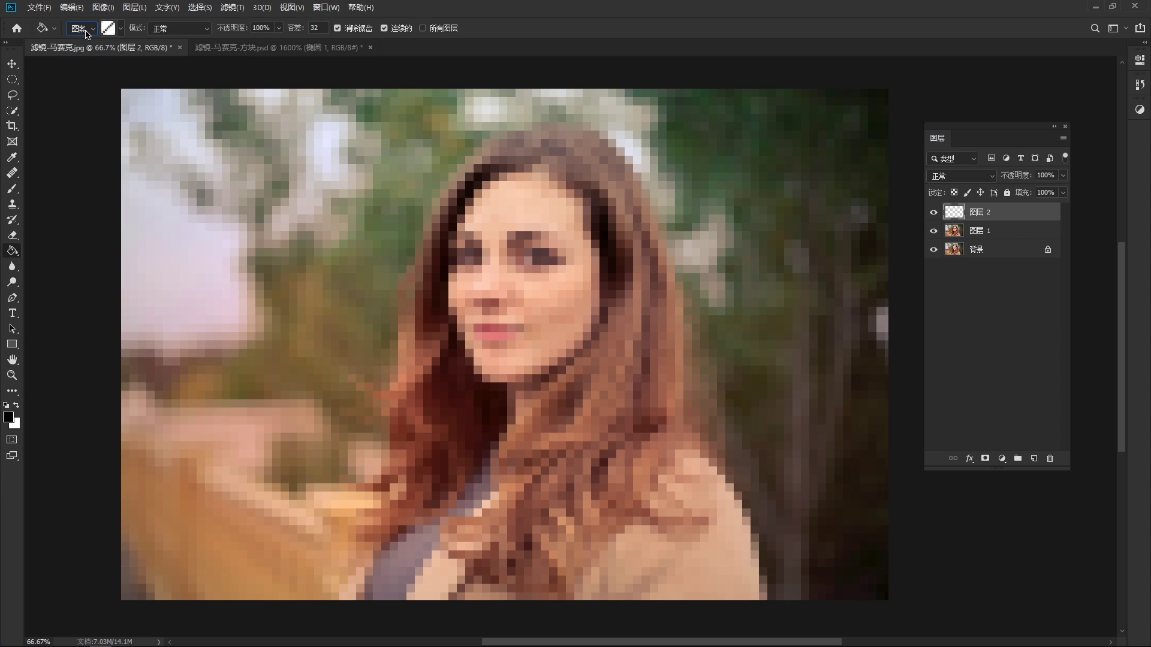
pyautogui.click(121, 30)
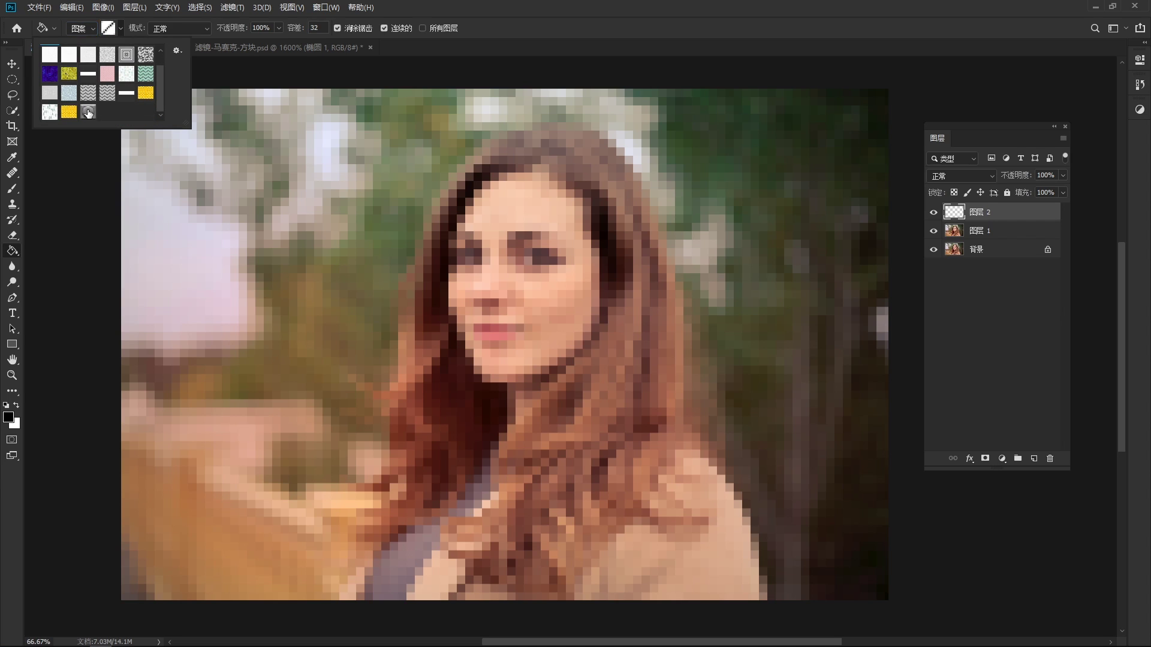
pyautogui.click(89, 112)
pyautogui.click(416, 77)
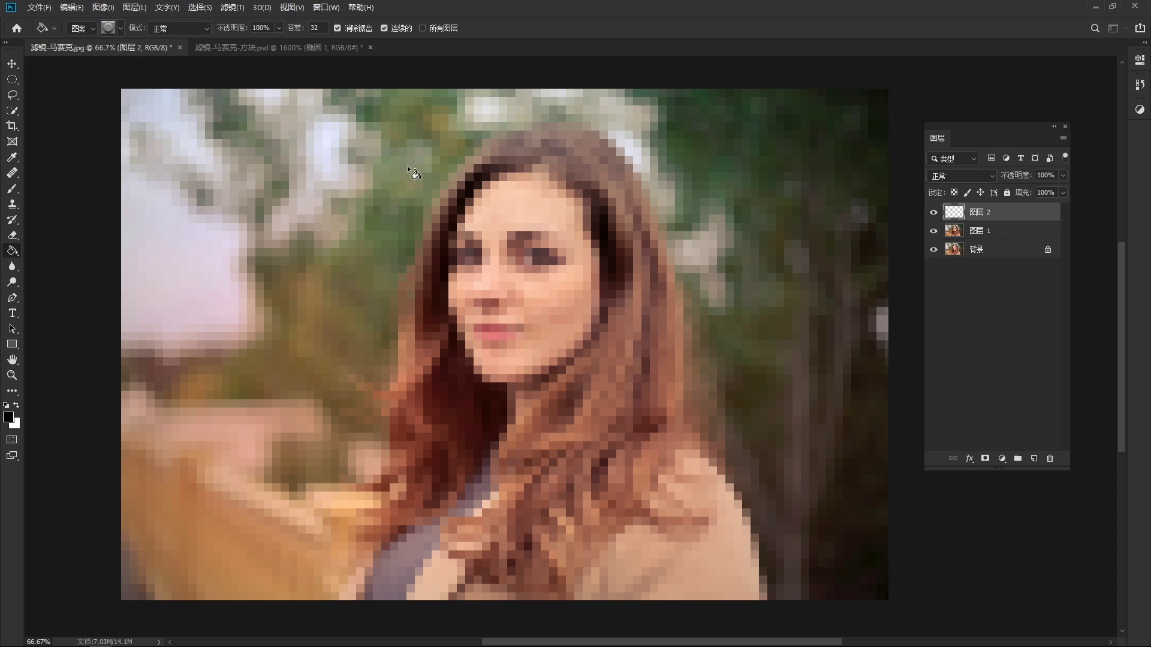
pyautogui.click(410, 249)
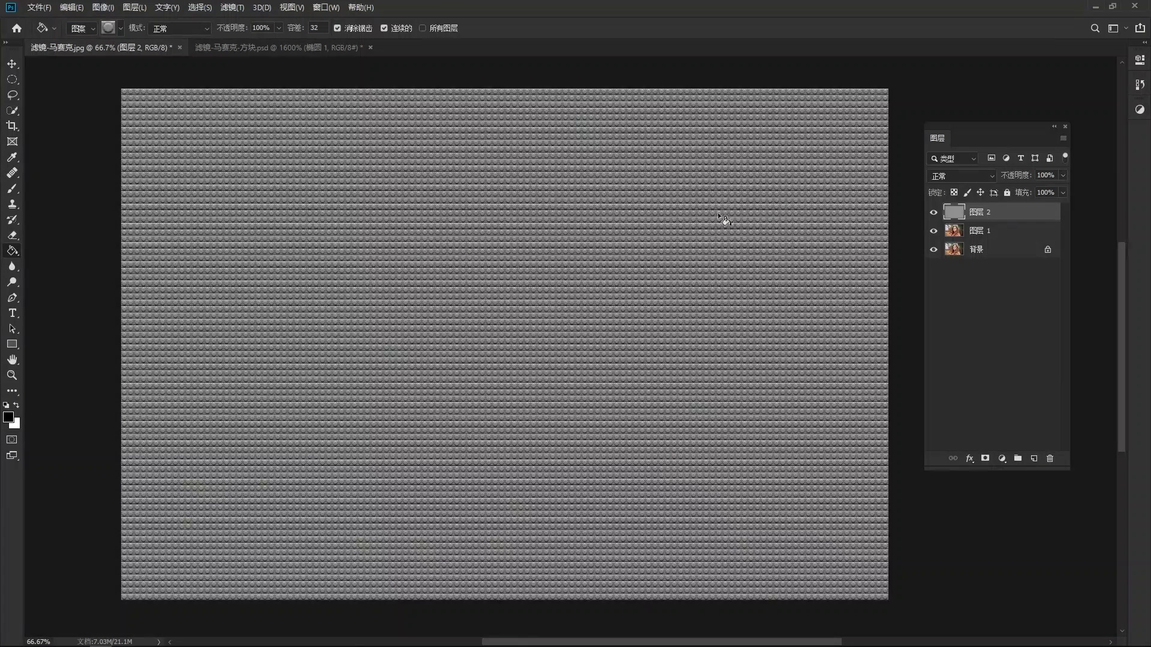
# Open the blend mode dropdown for the brick pattern layer 图层 2
pyautogui.click(958, 180)
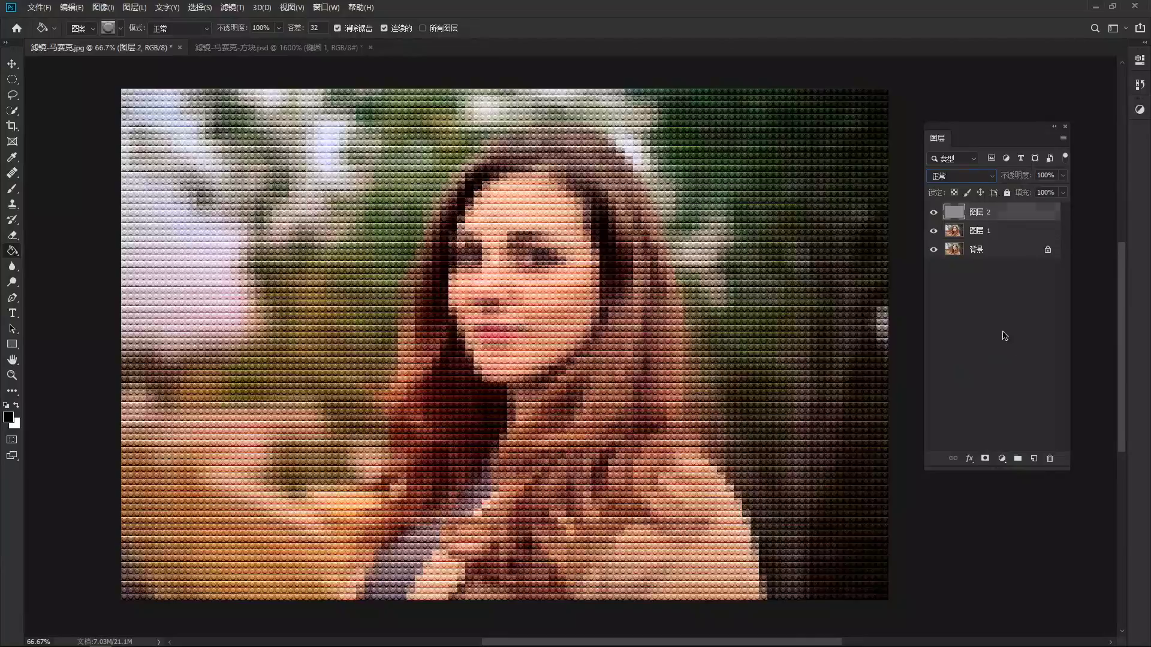
pyautogui.scroll(2, 534, 300)
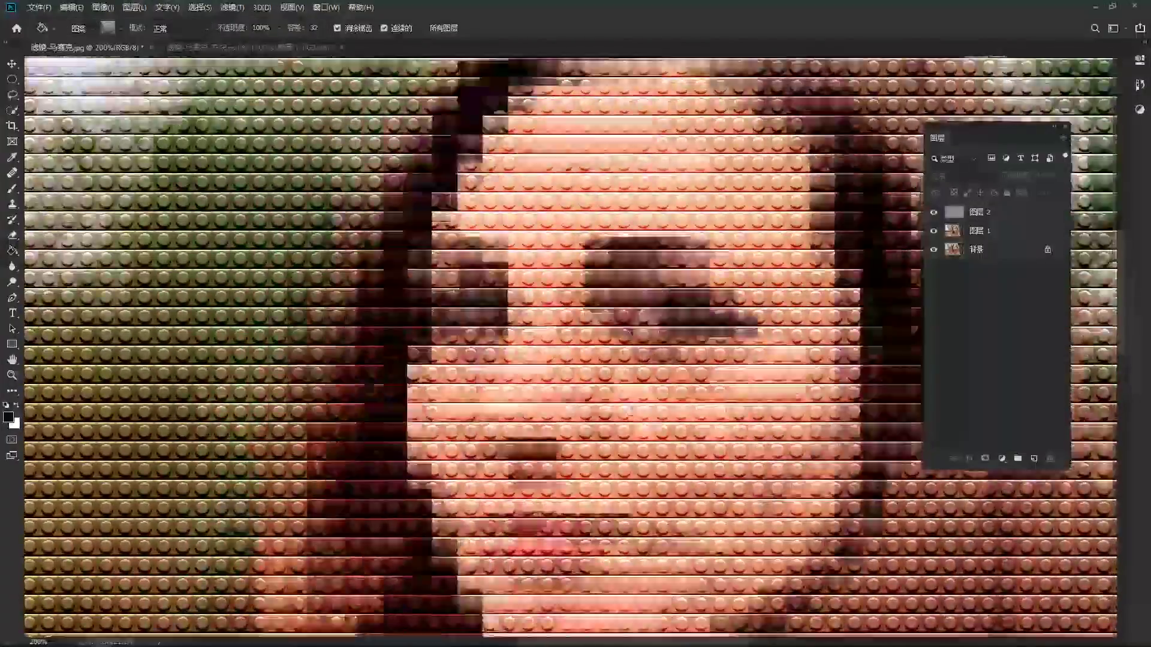
pyautogui.moveTo(533, 300); pyautogui.dragTo(634, 312)
pyautogui.scroll(-1, 634, 311)
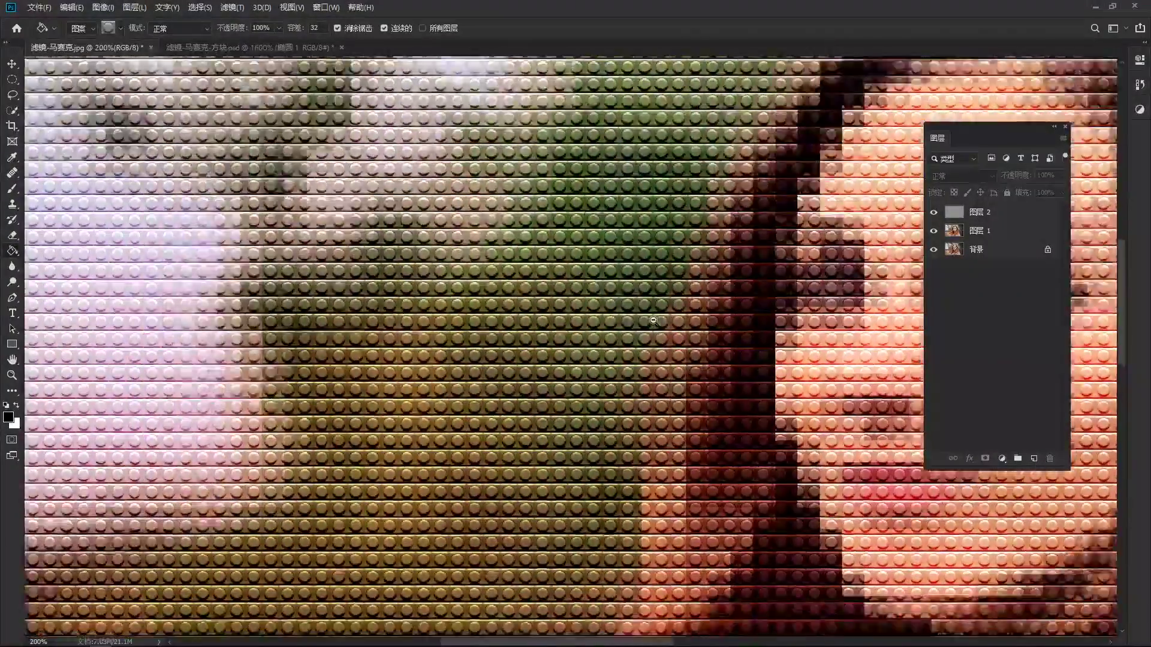
pyautogui.scroll(-1, 719, 287)
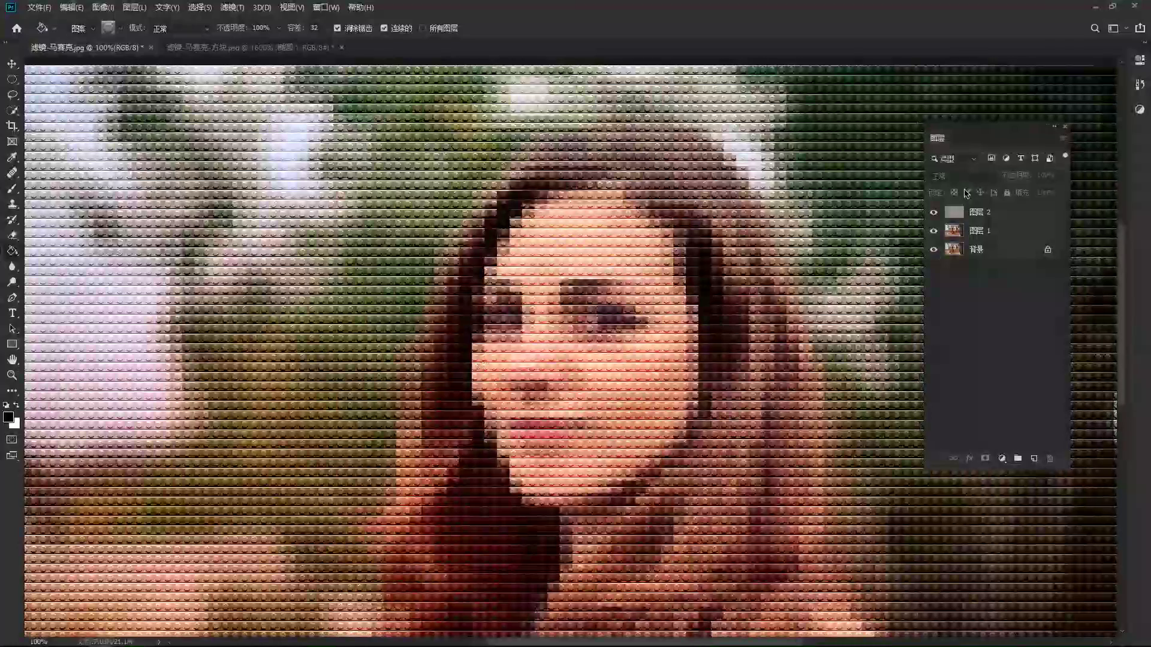
pyautogui.click(963, 217)
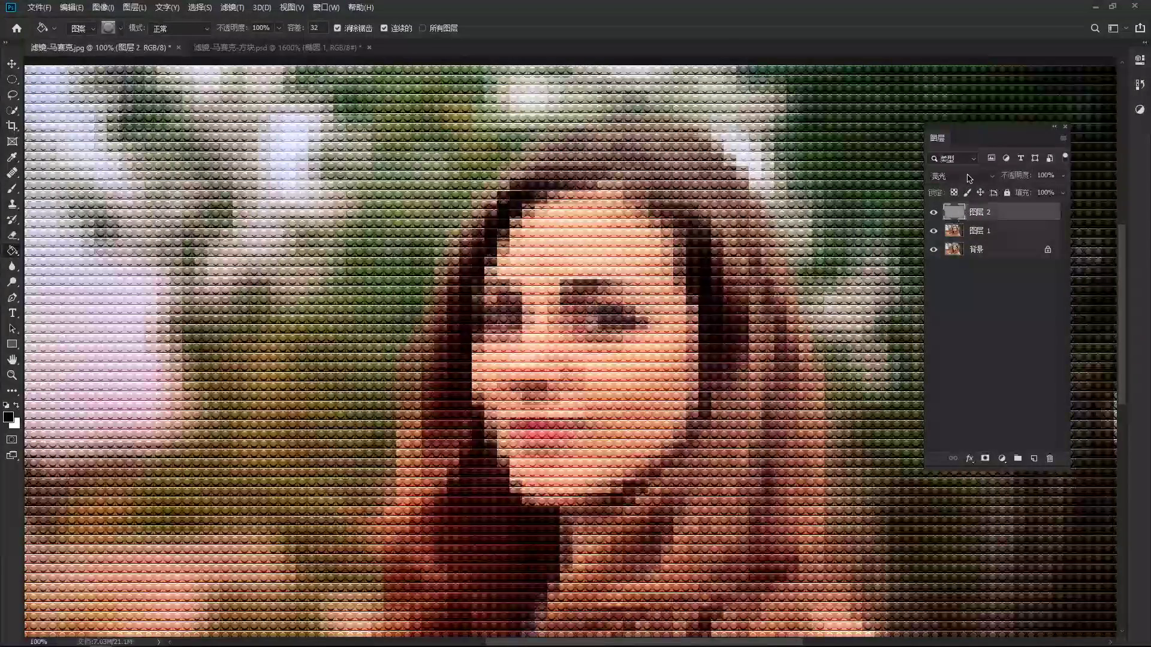
pyautogui.click(968, 178)
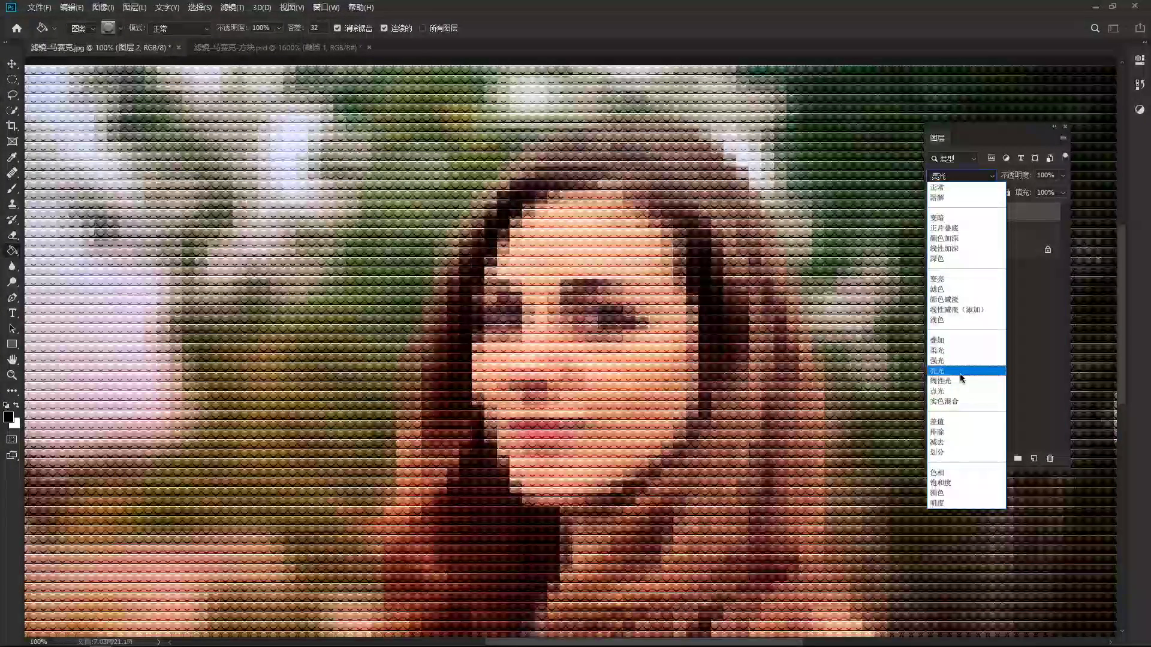
pyautogui.click(961, 372)
pyautogui.click(986, 286)
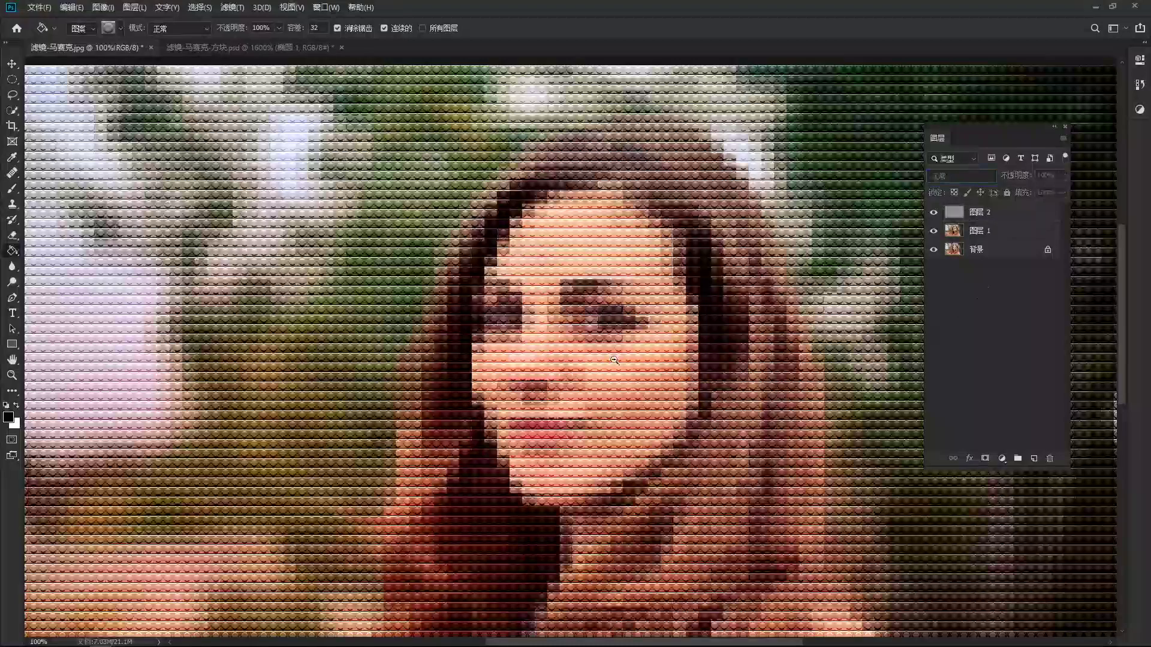
pyautogui.hotkey('ctrl', '-')
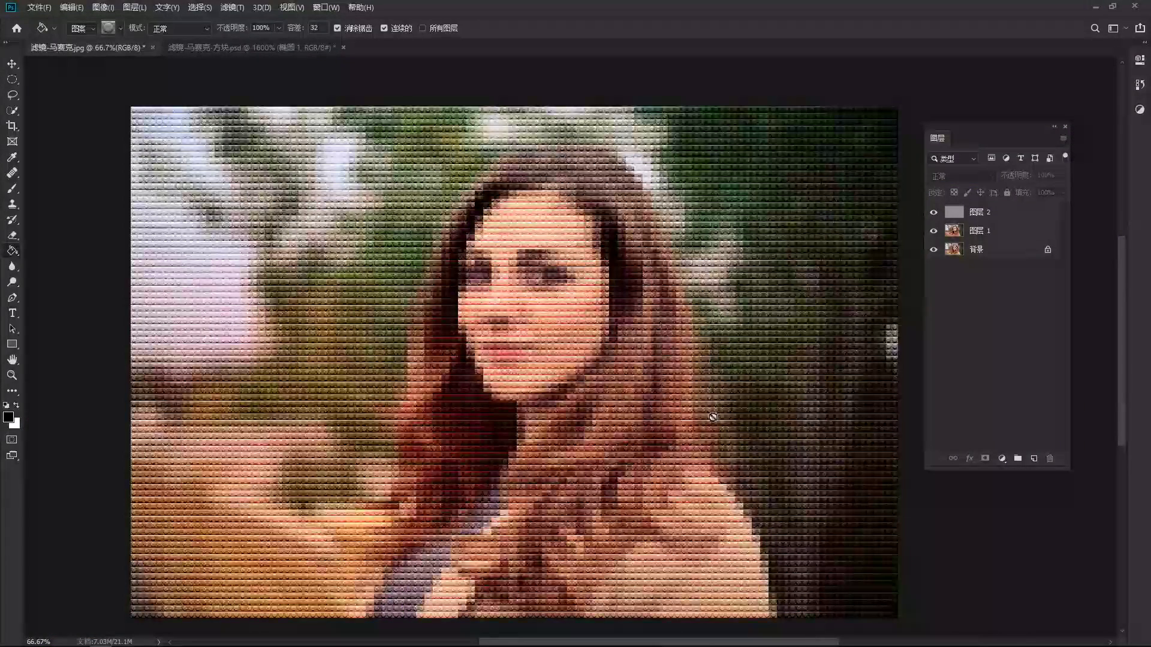